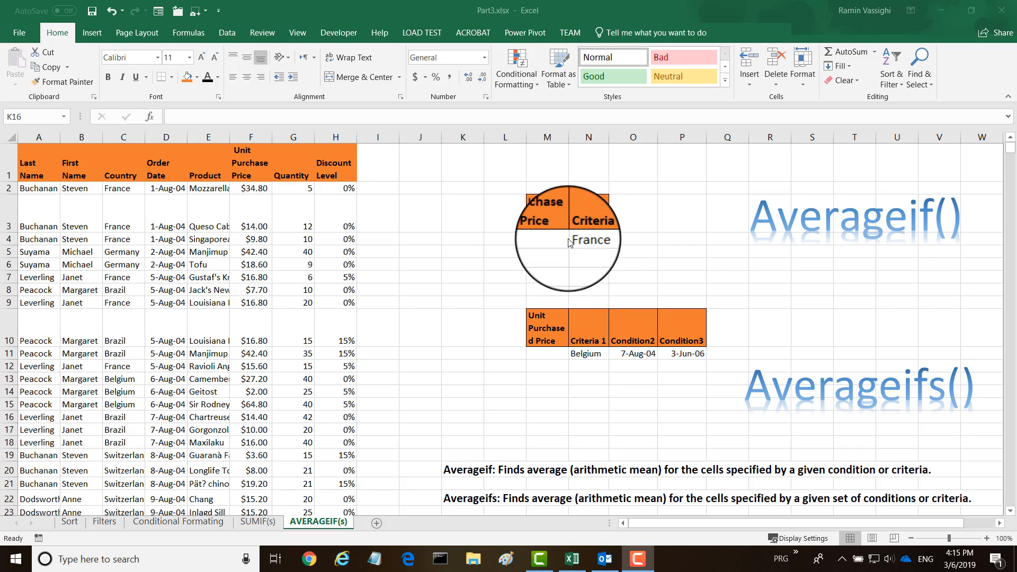
Start an AVERAGEIF formula in cell M4 and open its function arguments dialog, moved clear of the cell
{"action": "left_click", "coordinate": [535, 239]}
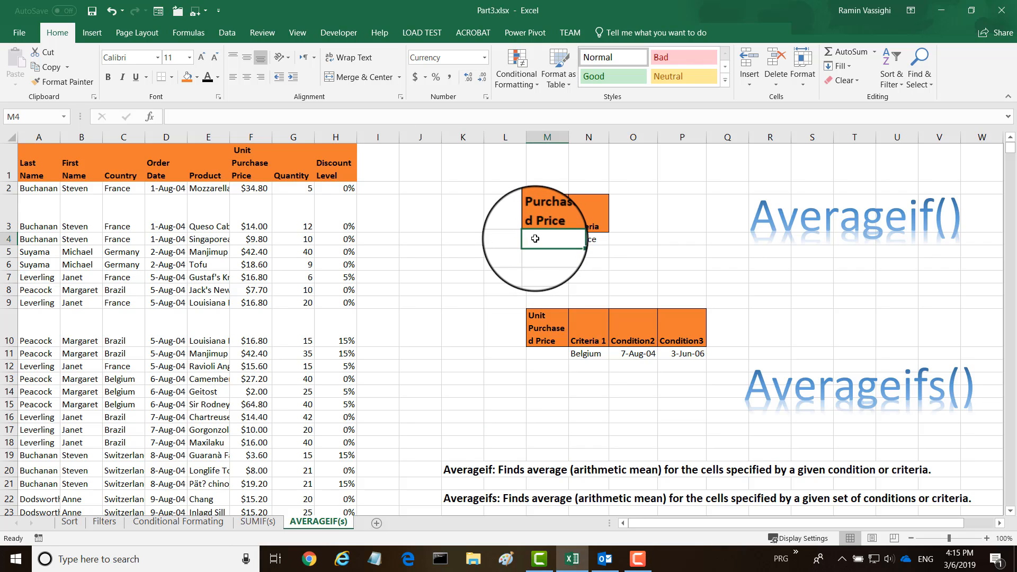
{"action": "type", "text": "="}
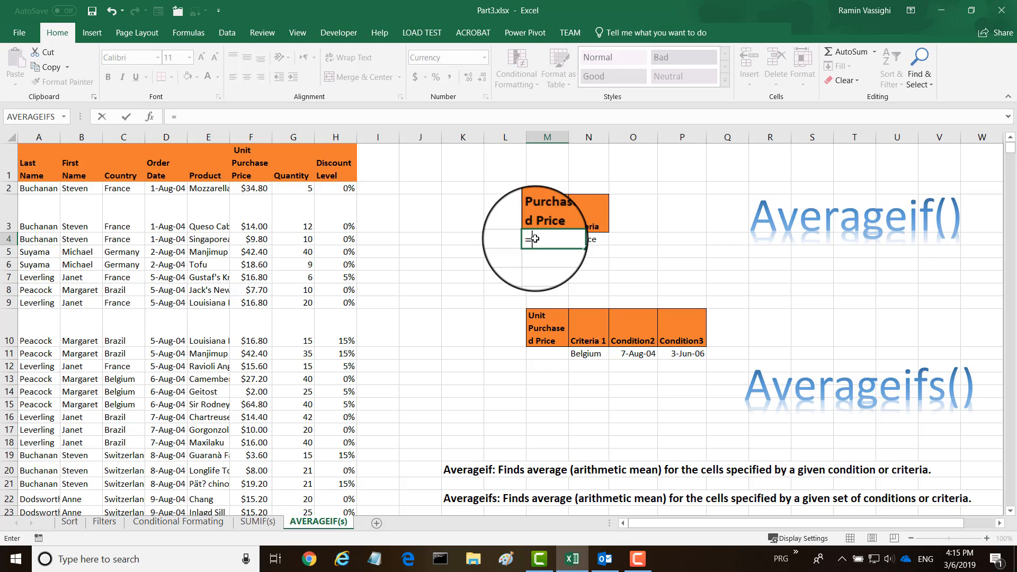
{"action": "type", "text": "average"}
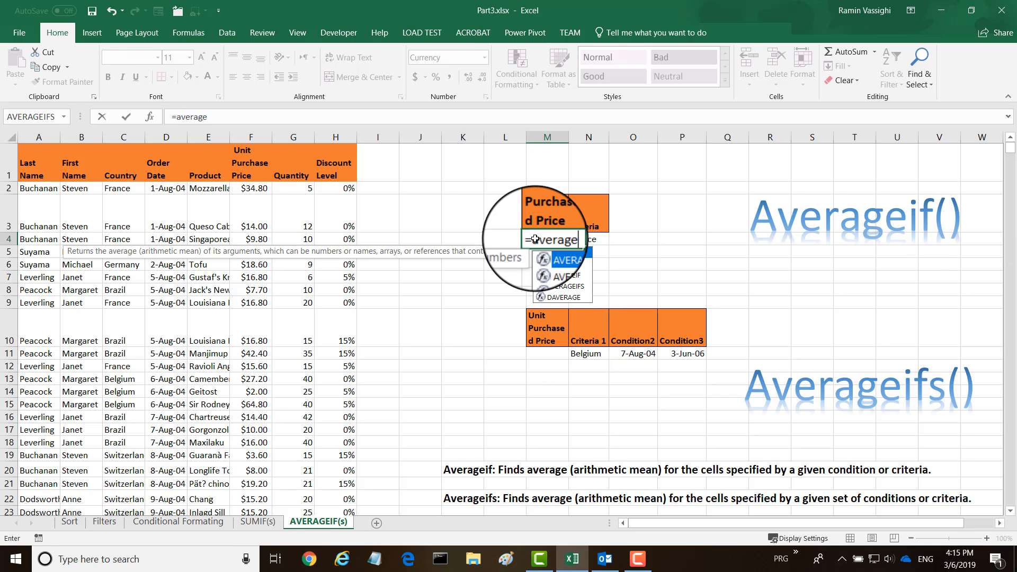
{"action": "type", "text": "if"}
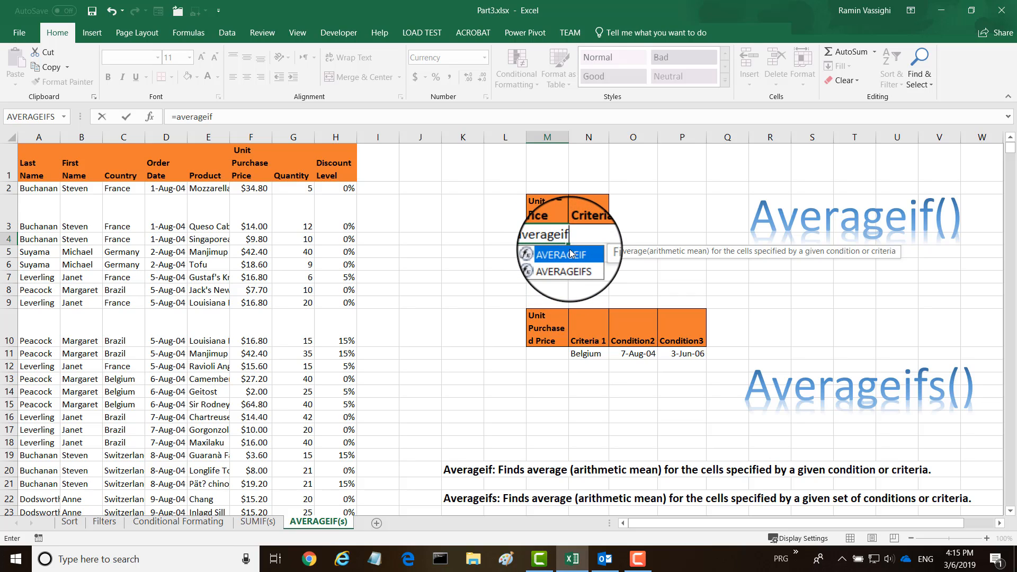
{"action": "type", "text": "("}
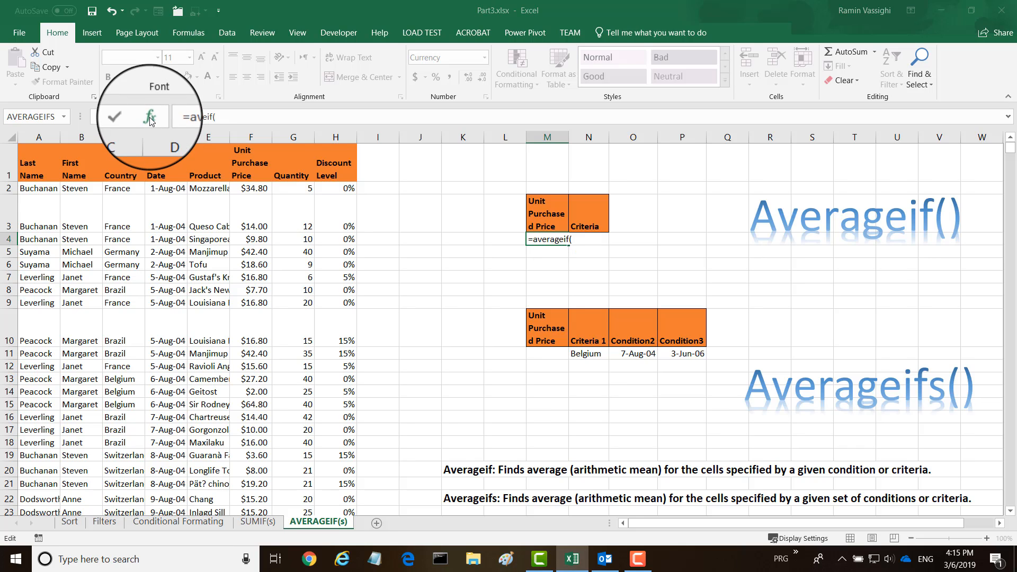
{"action": "left_click", "coordinate": [150, 118]}
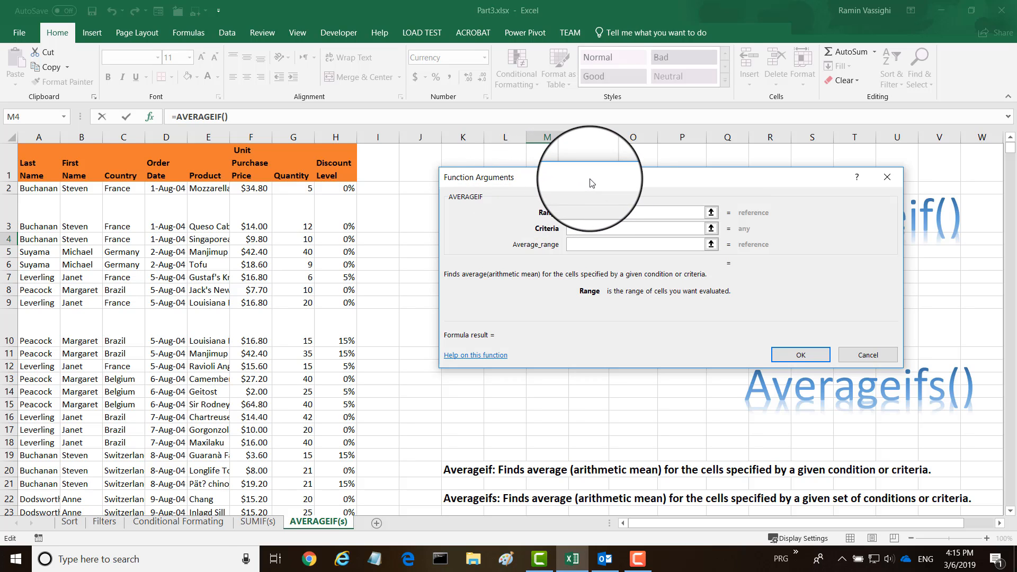
{"action": "left_click_drag", "start_coordinate": [591, 183], "coordinate": [585, 271]}
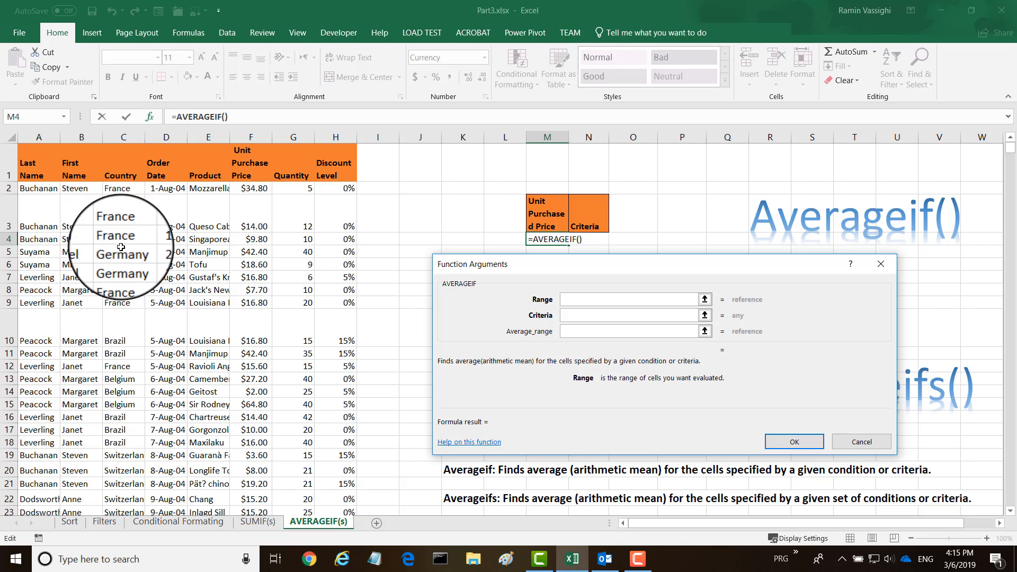
Set the AVERAGEIF range to the Country cells C2:C2156 and the criteria to cell N4
{"action": "left_click", "coordinate": [117, 188]}
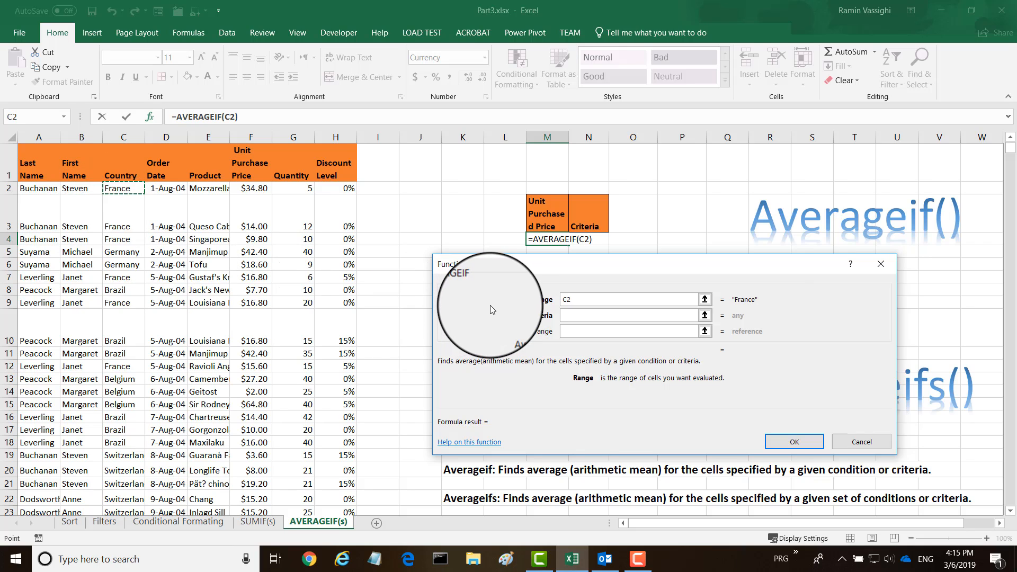
{"action": "key", "text": "F8"}
{"action": "type", "text": "156"}
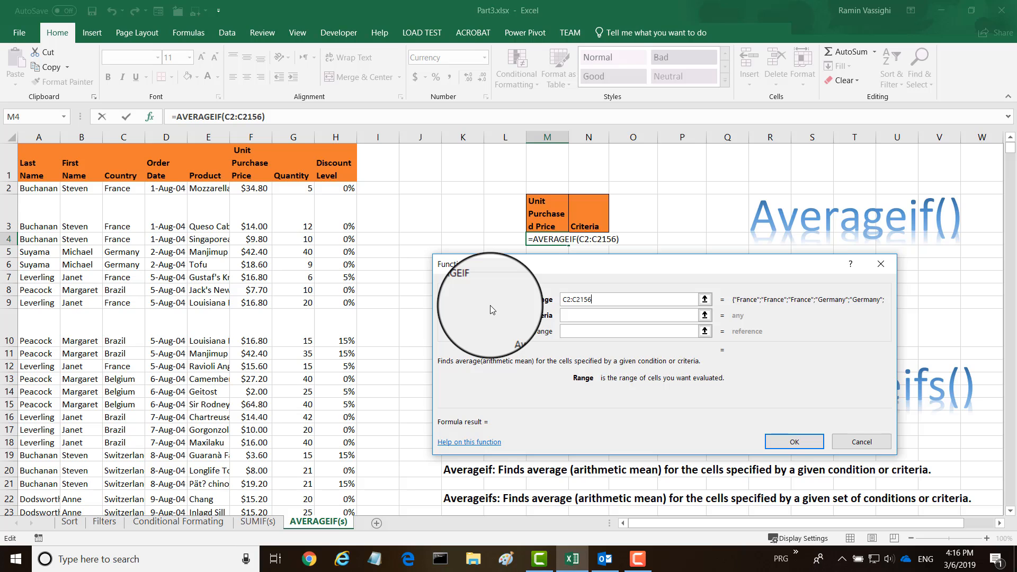
{"action": "left_click", "coordinate": [573, 317]}
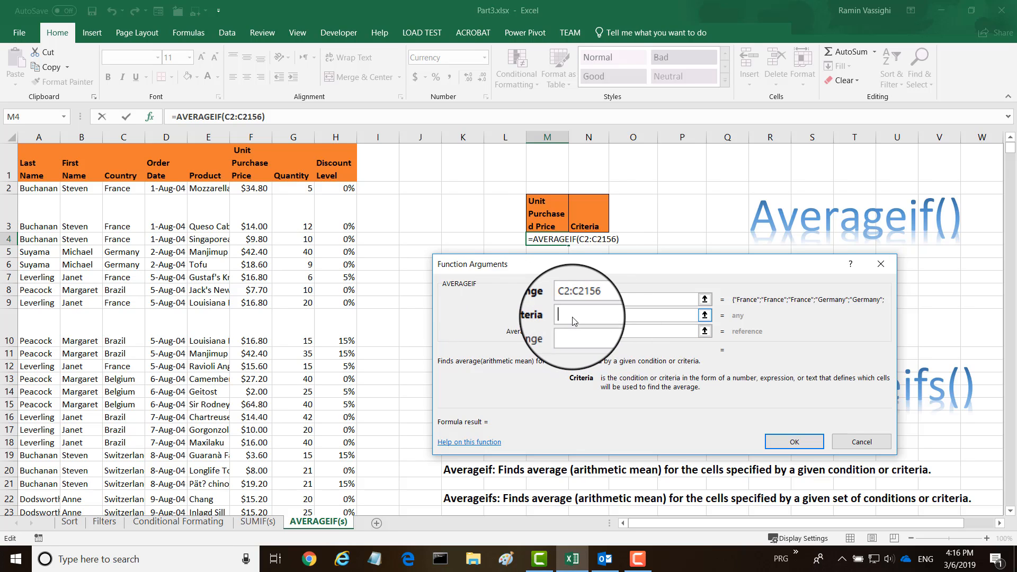
{"action": "left_click", "coordinate": [586, 238]}
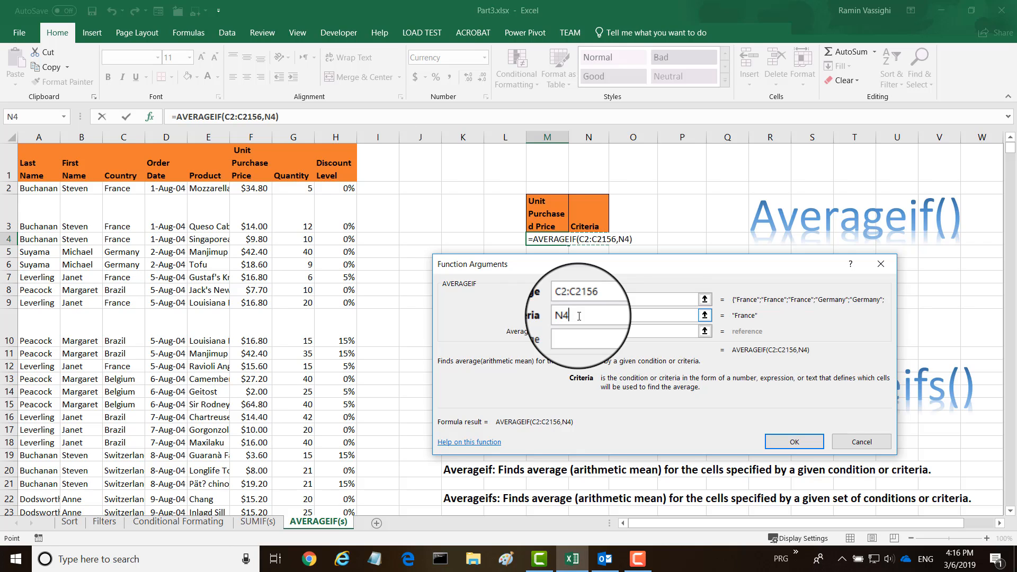
Set the average range to the Unit Purchase Price cells F2:F2156 and complete the AVERAGEIF formula
{"action": "left_click", "coordinate": [571, 332]}
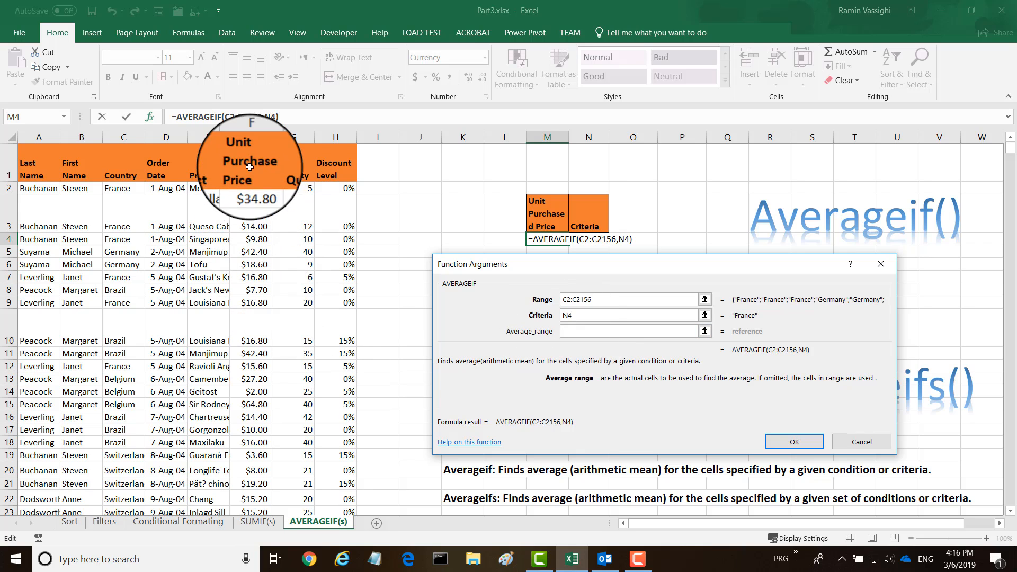
{"action": "left_click", "coordinate": [251, 187]}
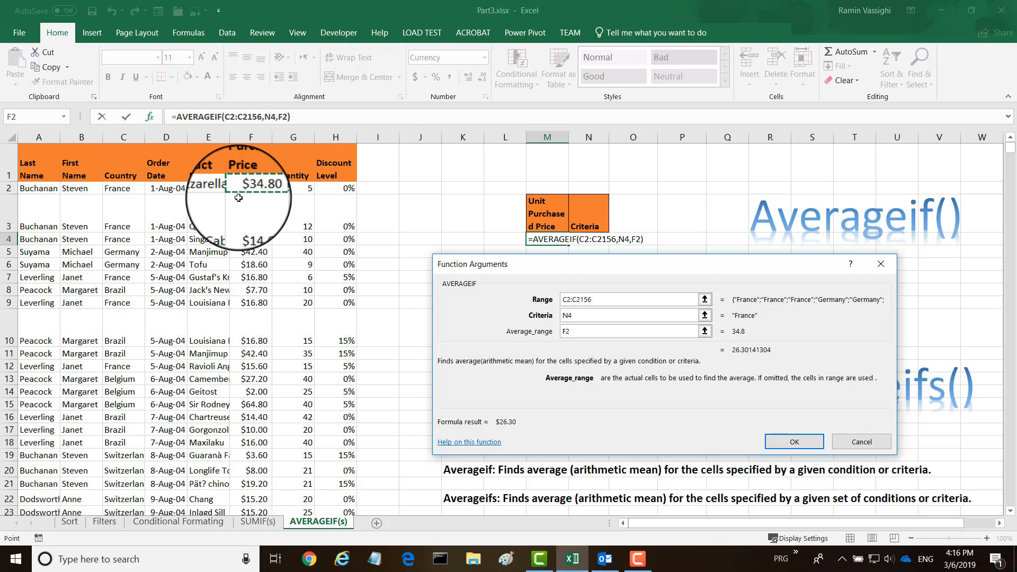
{"action": "key", "text": "F8"}
{"action": "type", "text": "1"}
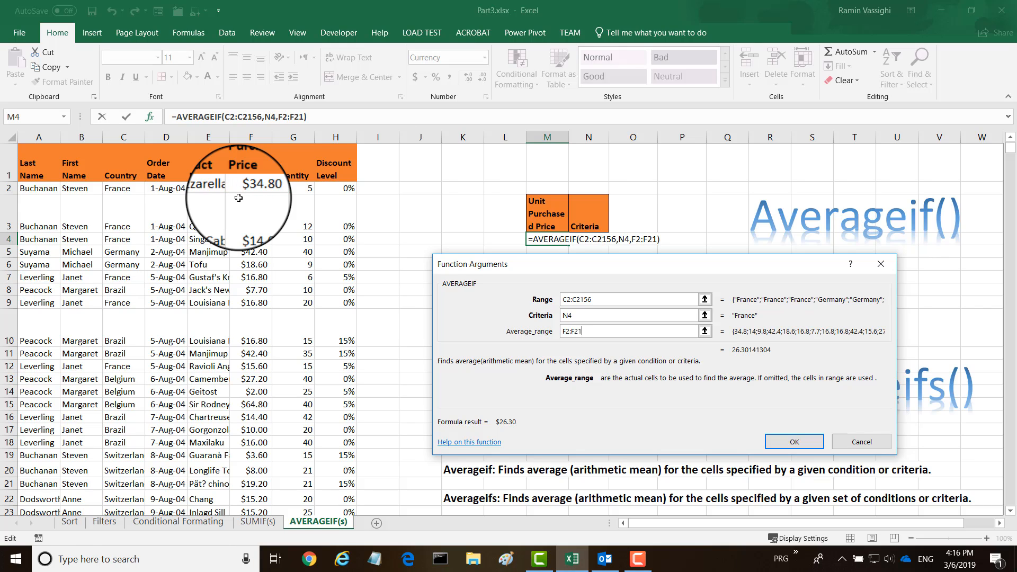
{"action": "type", "text": "56"}
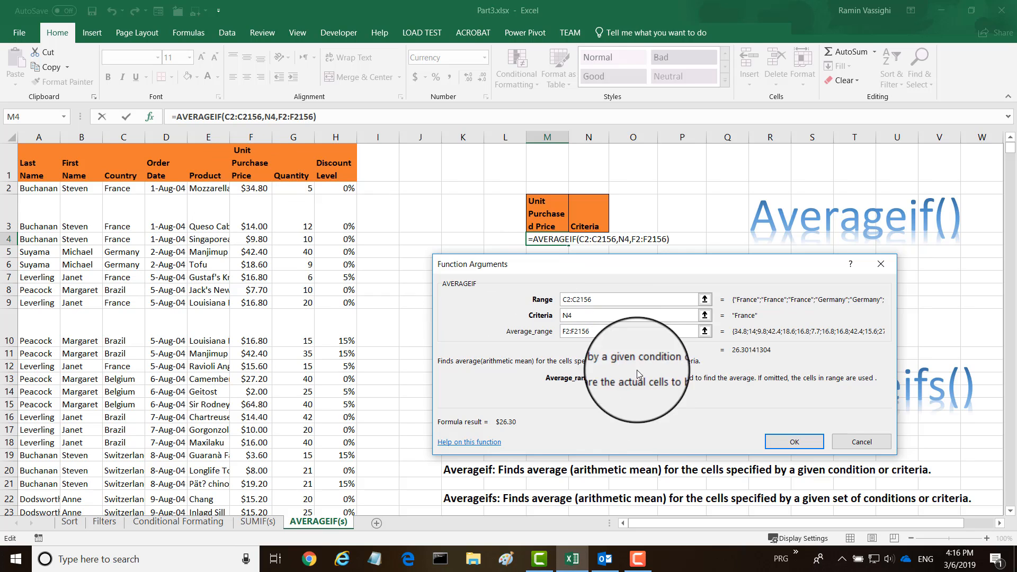
{"action": "left_click", "coordinate": [789, 444]}
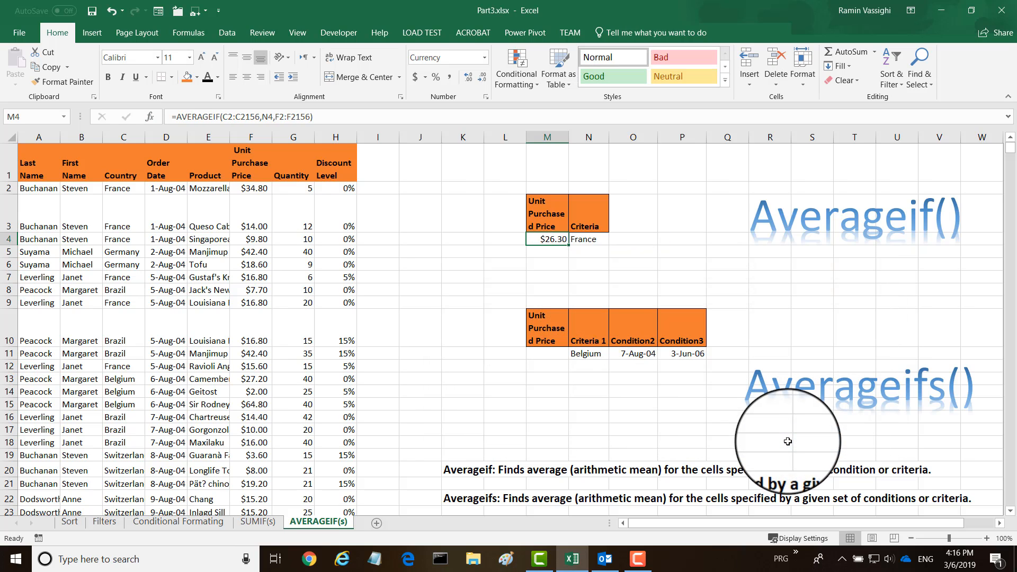
Change the AVERAGEIF criteria country in cell N4 to USA
{"action": "left_click", "coordinate": [585, 239]}
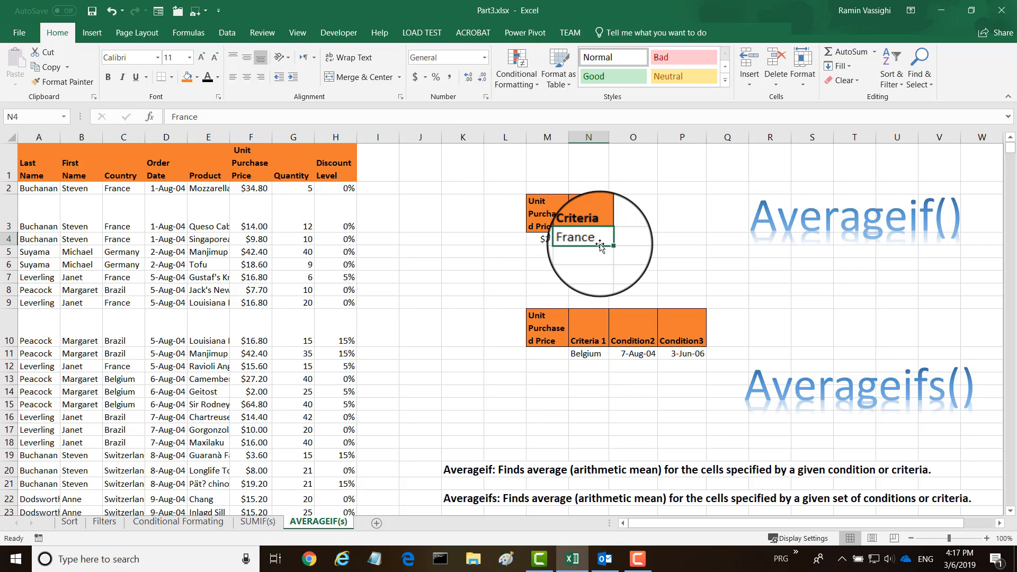
{"action": "type", "text": "USA"}
{"action": "key", "text": "Return"}
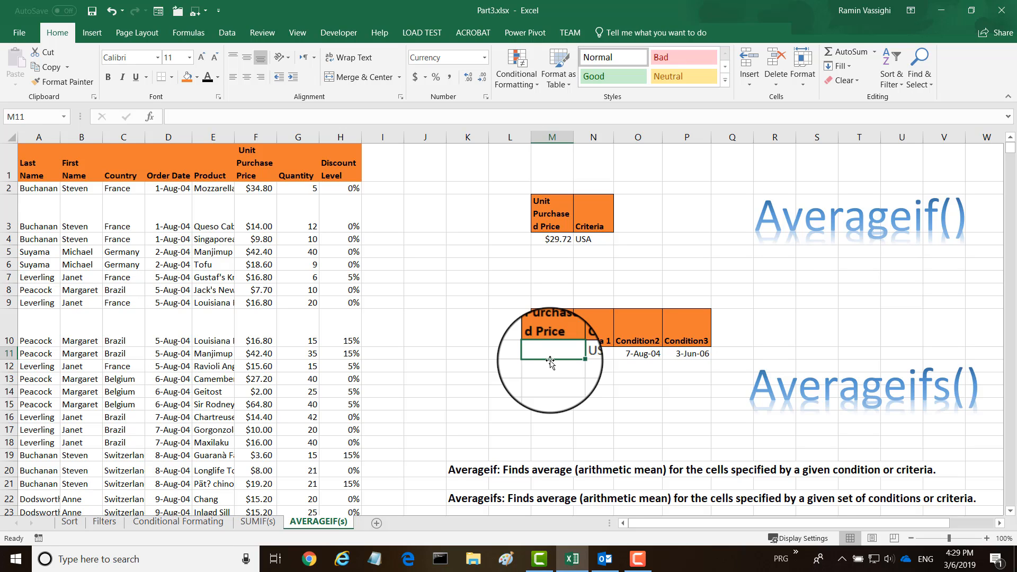
Start an AVERAGEIFS formula in cell M11, open its function arguments dialog and set the average range to F2:F2156
{"action": "type", "text": "=ave"}
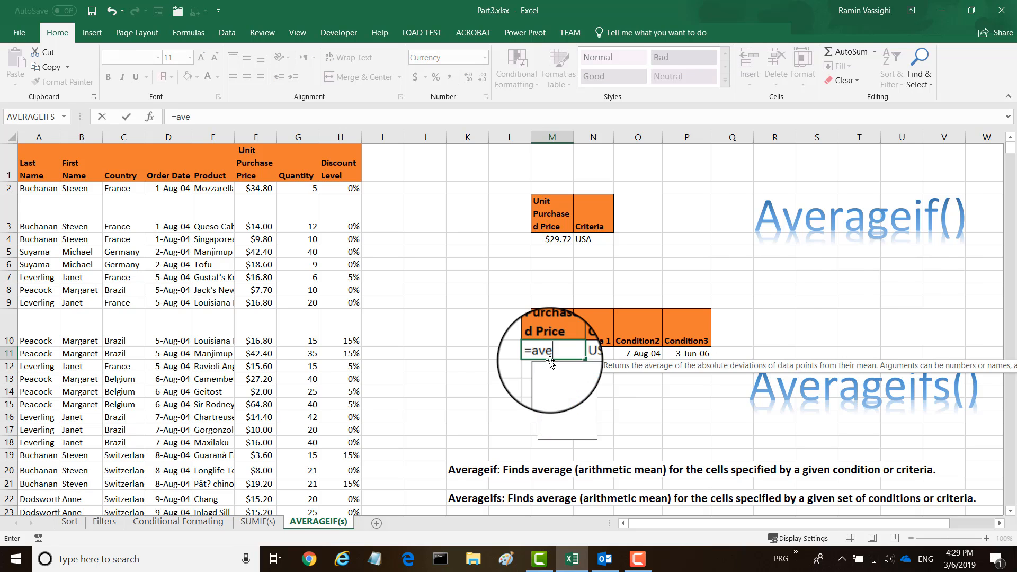
{"action": "type", "text": "rageif"}
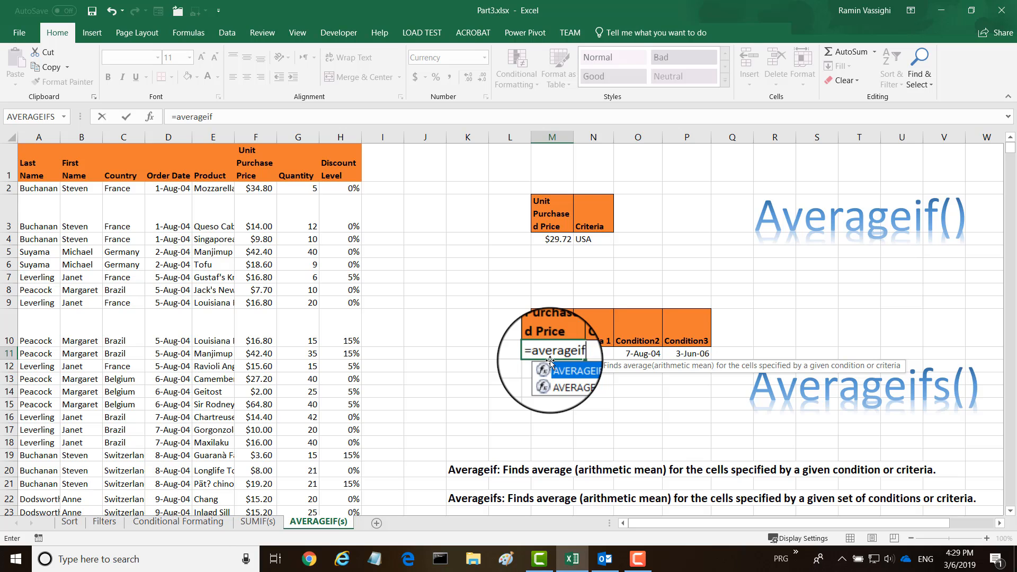
{"action": "type", "text": "s("}
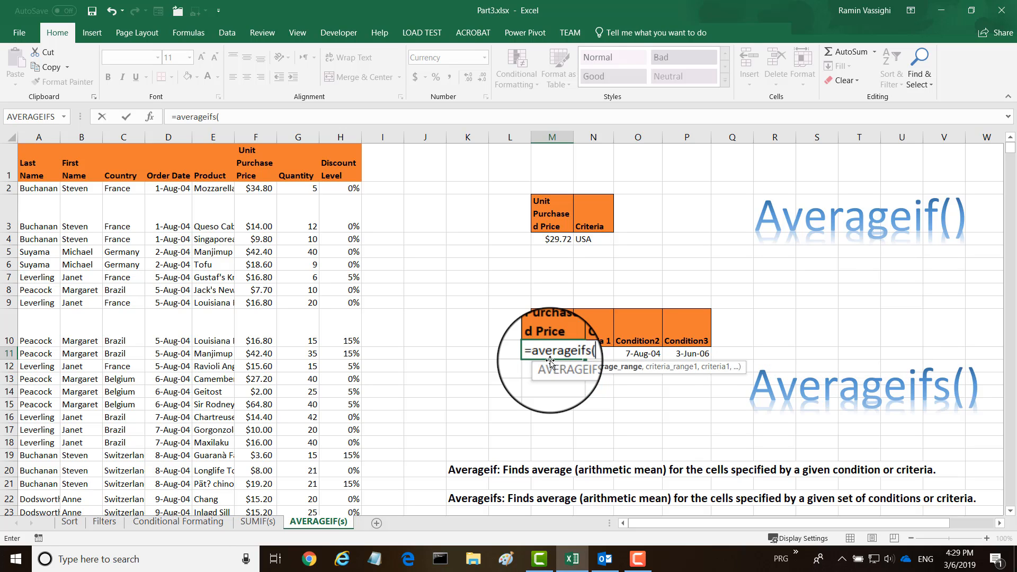
{"action": "left_click", "coordinate": [150, 117]}
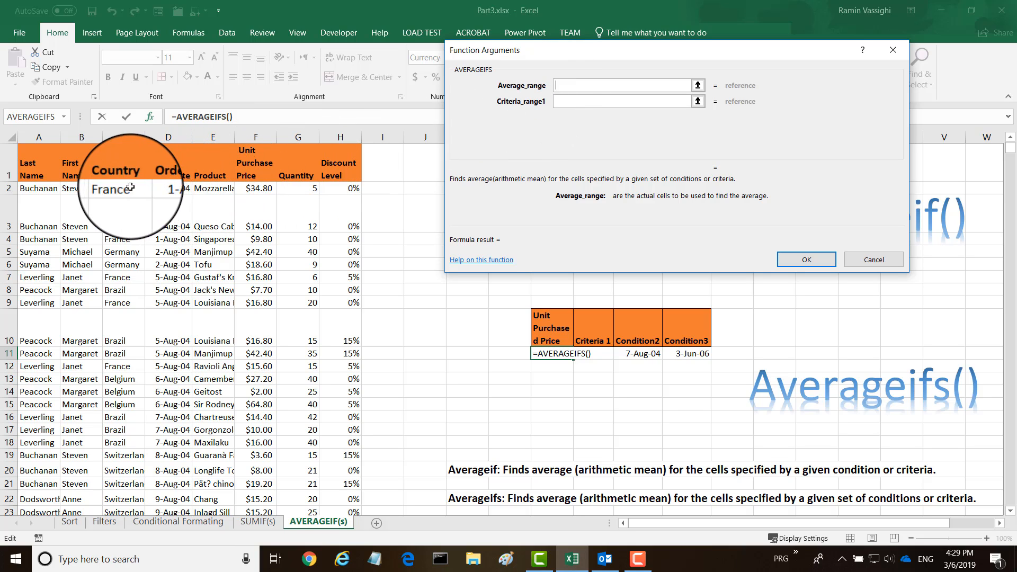
{"action": "left_click", "coordinate": [258, 188]}
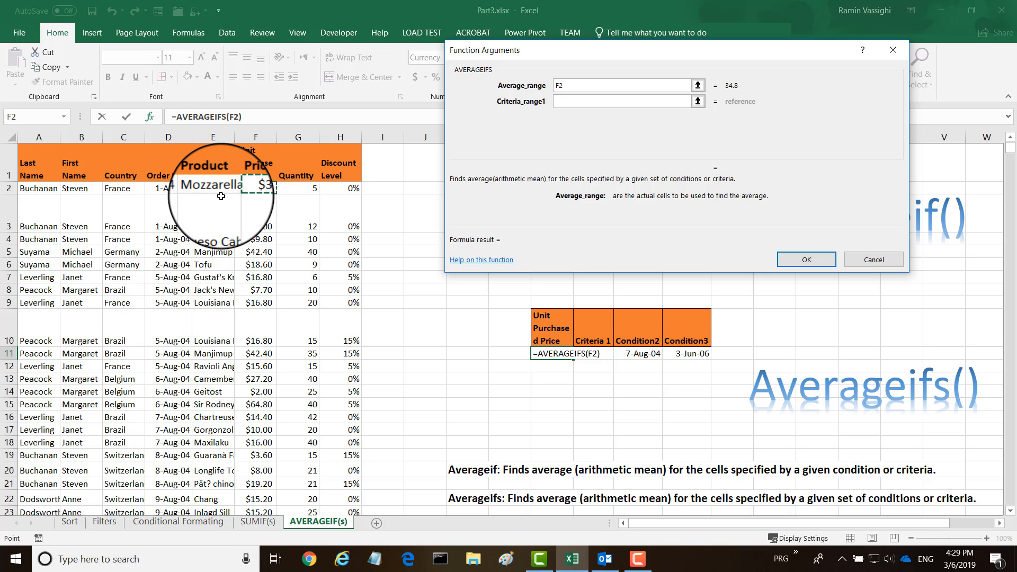
{"action": "key", "text": "F8"}
Set the first AVERAGEIFS criteria range to the Country cells C2:C2156 and its criteria to cell N11
{"action": "left_click", "coordinate": [561, 102]}
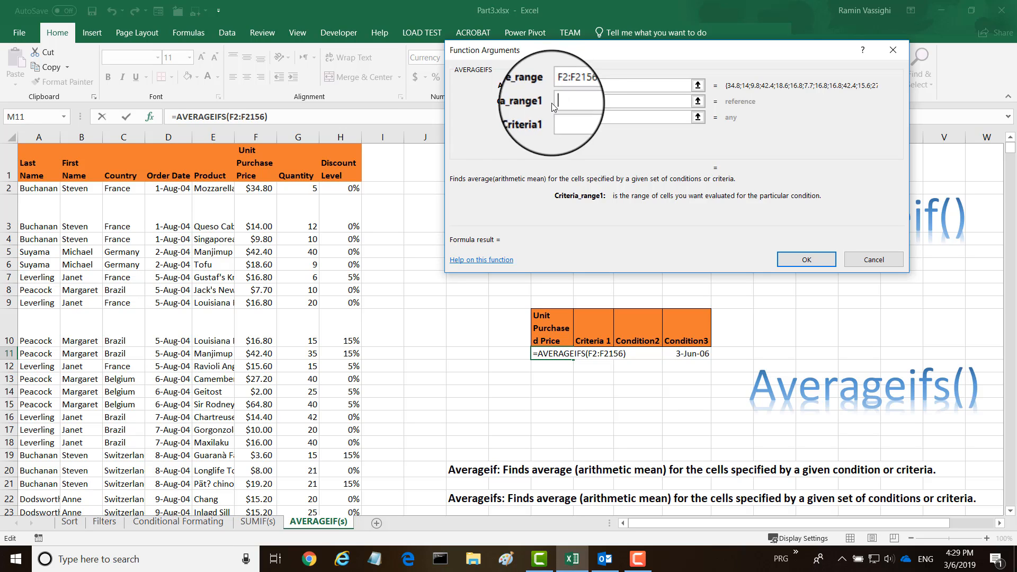
{"action": "left_click", "coordinate": [117, 187]}
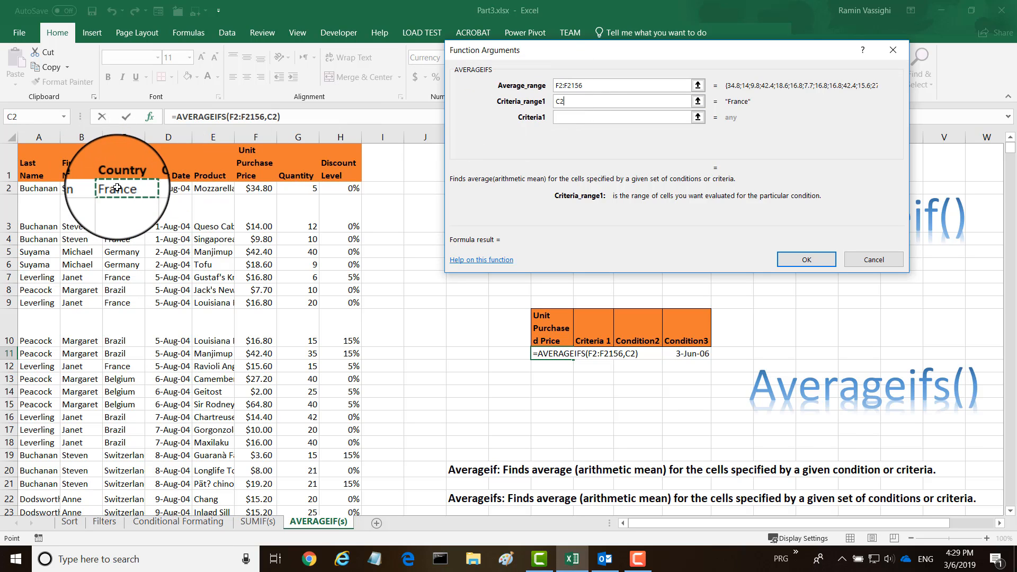
{"action": "key", "text": "F8"}
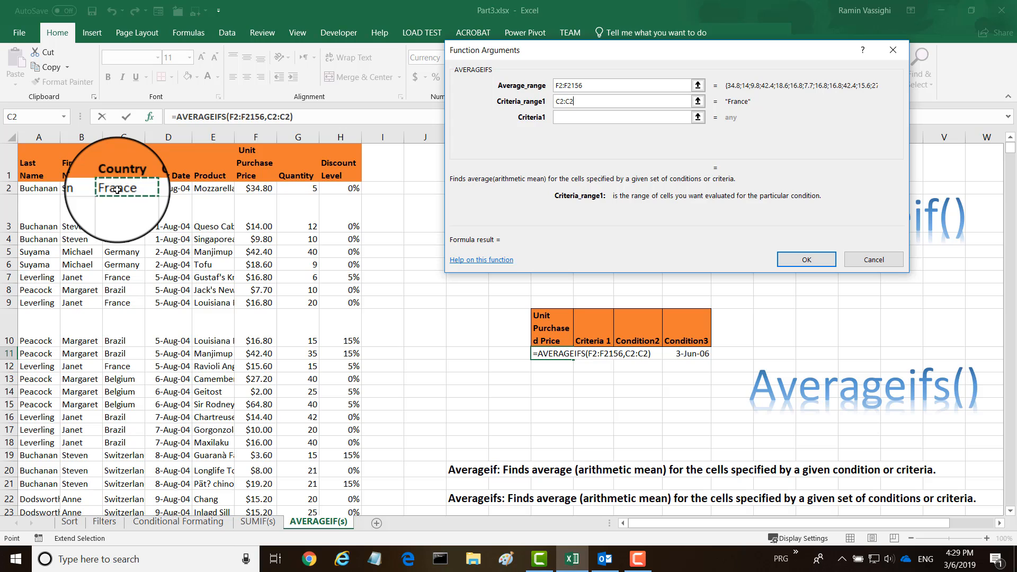
{"action": "type", "text": "1"}
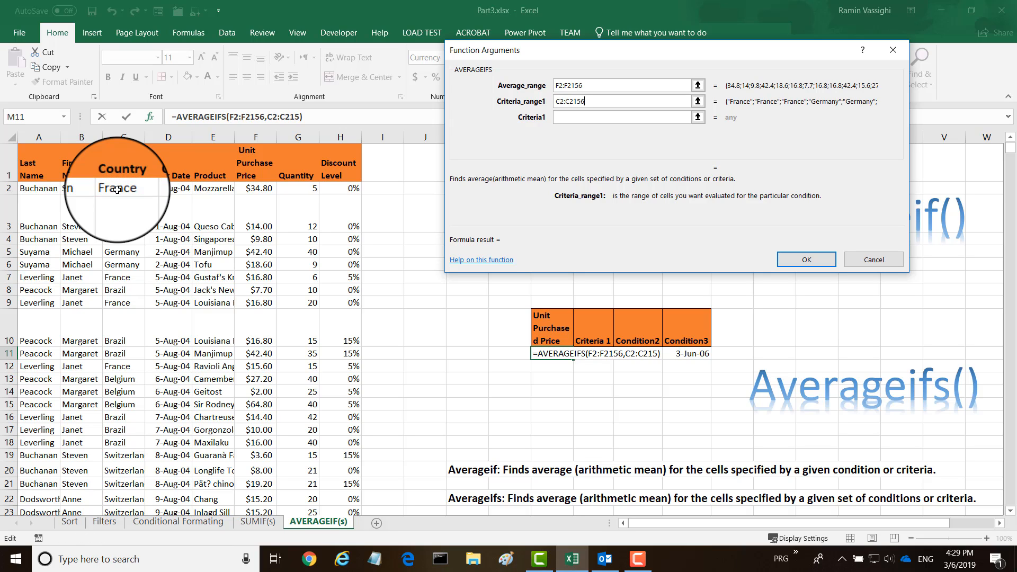
{"action": "type", "text": "56"}
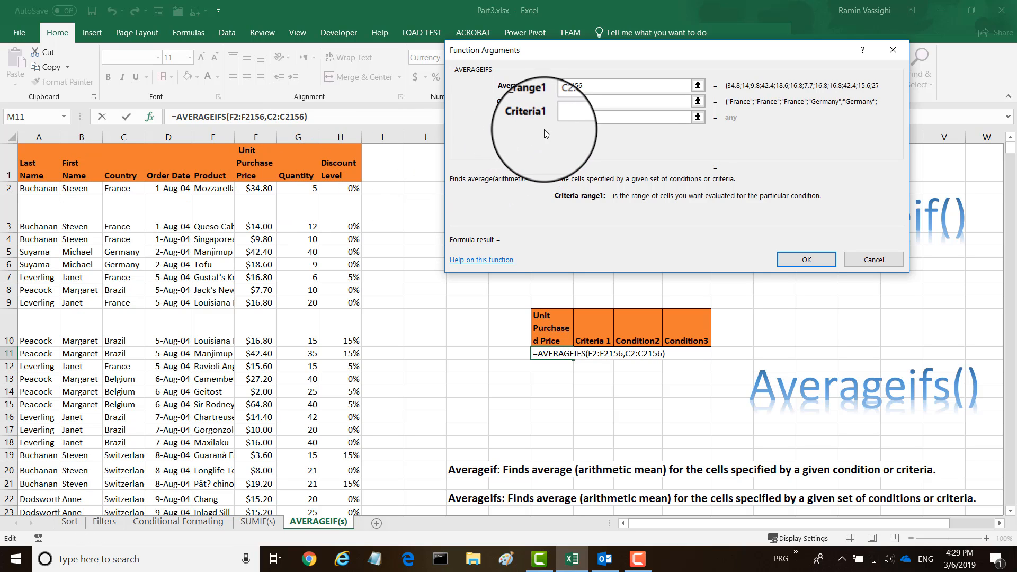
{"action": "left_click", "coordinate": [557, 118]}
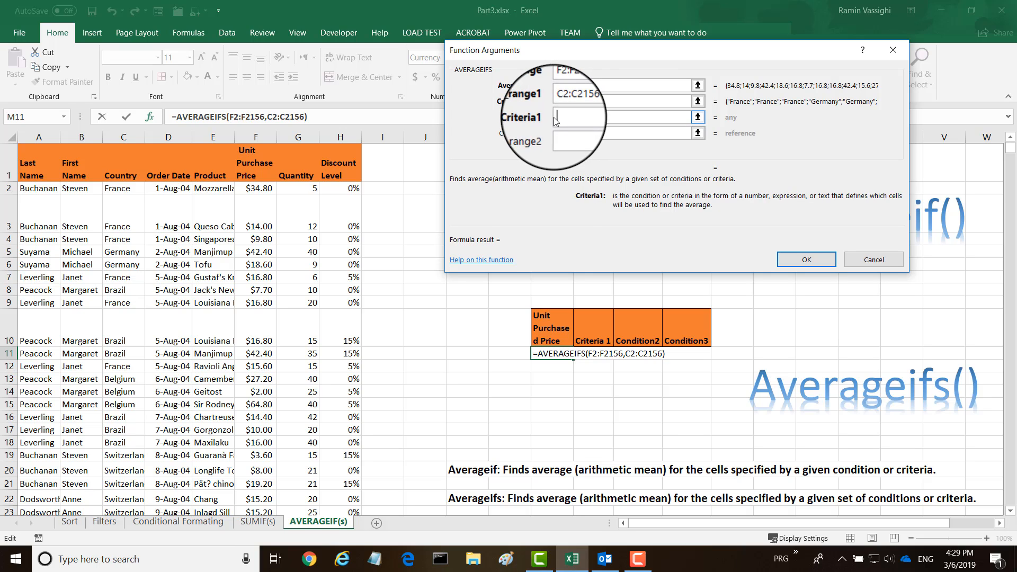
{"action": "left_click", "coordinate": [594, 355]}
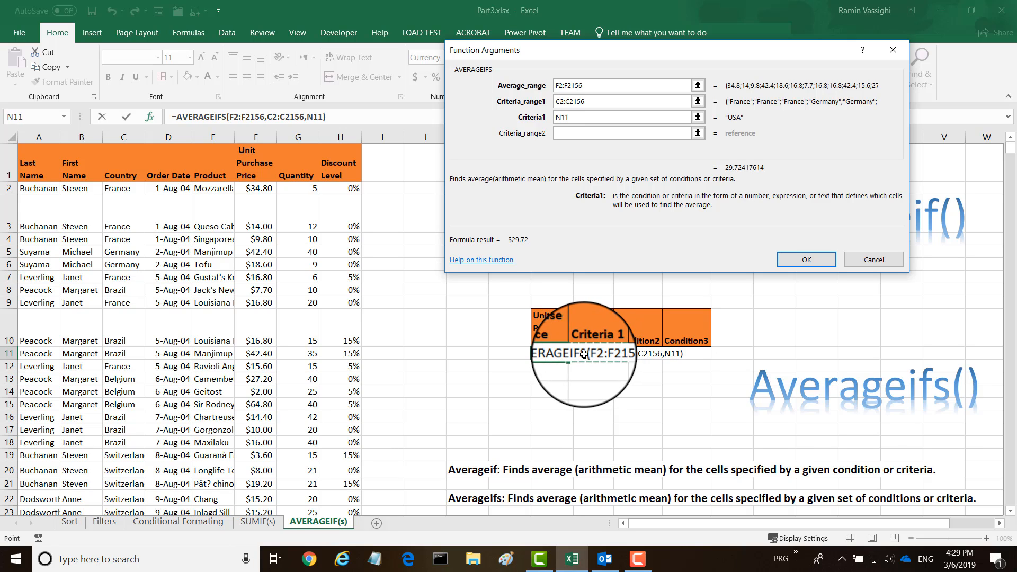
Set the second AVERAGEIFS criteria range to the Order Date cells D2:D2156
{"action": "left_click", "coordinate": [558, 135]}
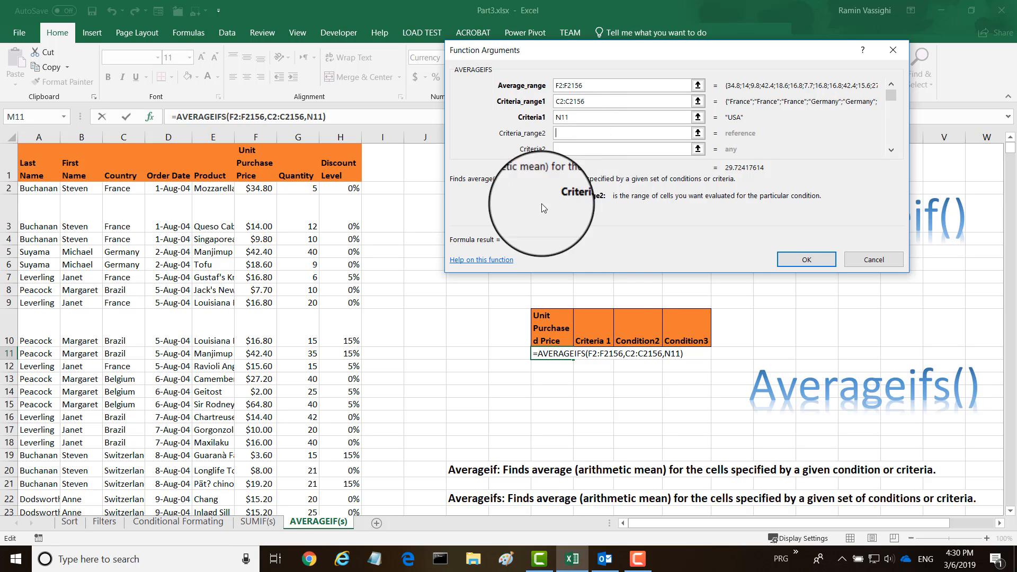
{"action": "left_click", "coordinate": [169, 188]}
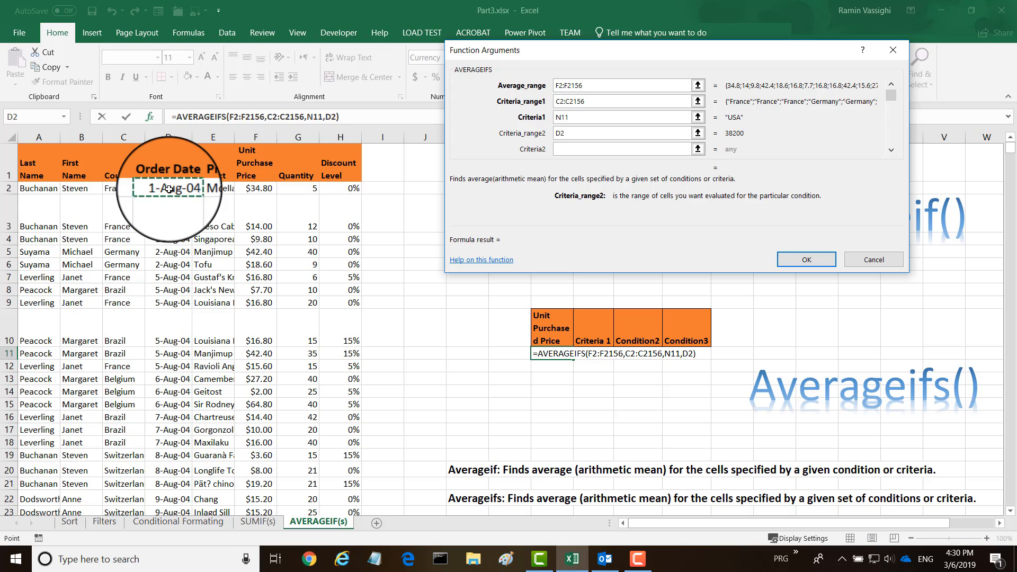
{"action": "key", "text": "F8"}
{"action": "type", "text": "156"}
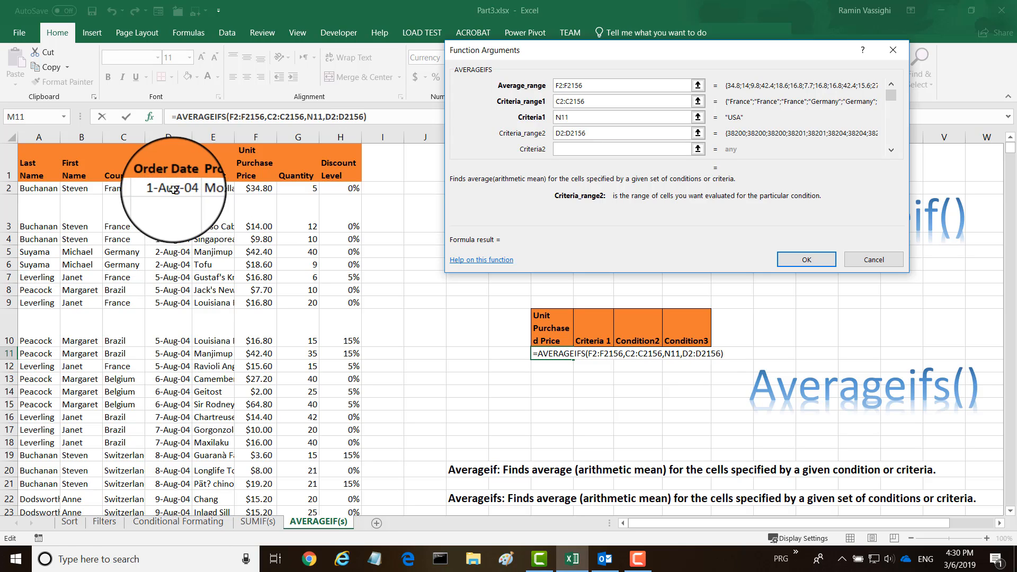
Set the second criteria to ">="&O11 so order dates start from the Condition2 date
{"action": "left_click", "coordinate": [562, 148]}
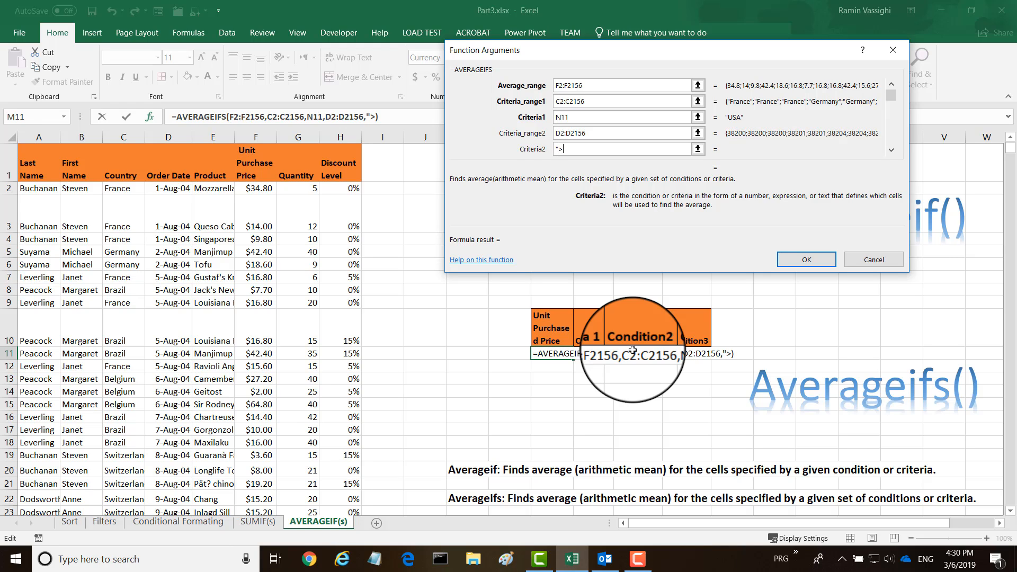
{"action": "type", "text": "\""}
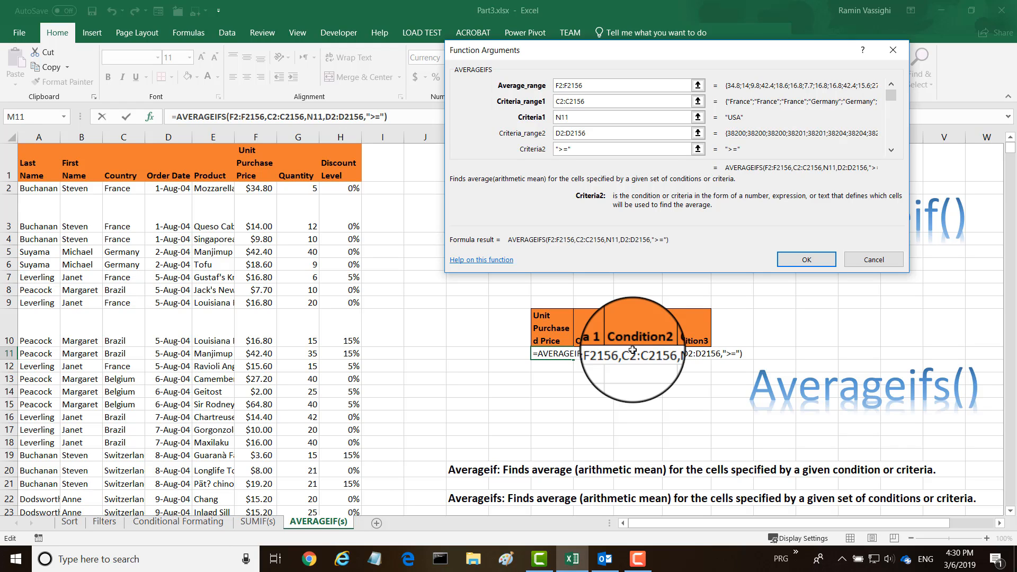
{"action": "type", "text": "&"}
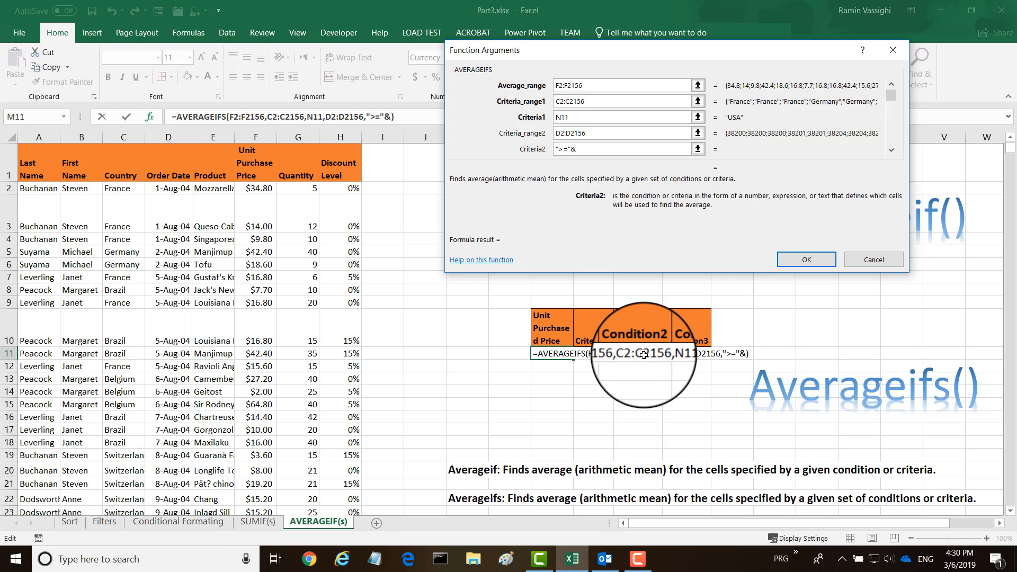
{"action": "left_click", "coordinate": [632, 352]}
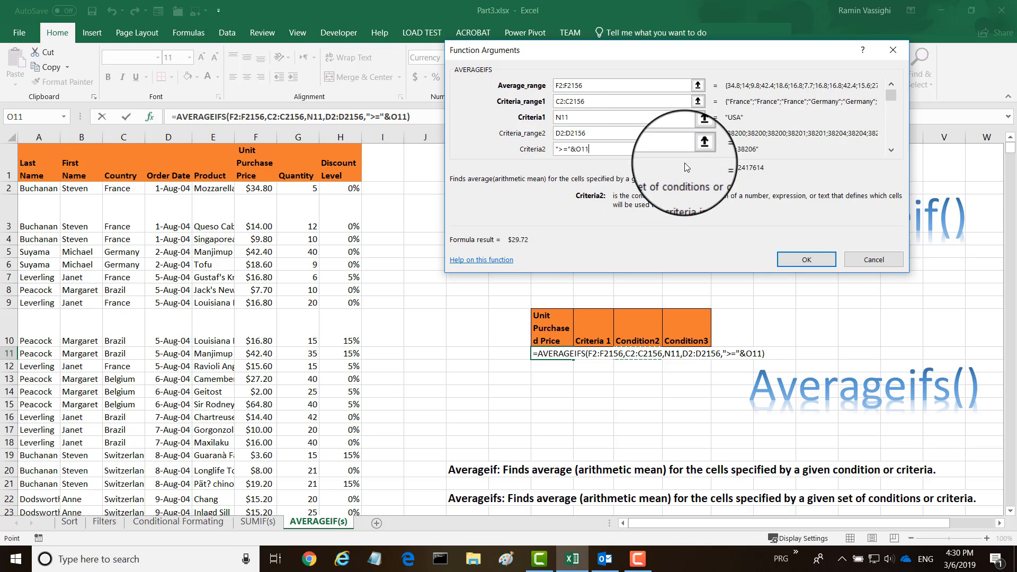
Set the third AVERAGEIFS criteria range to the Order Date cells D2:D2156
{"action": "left_click", "coordinate": [892, 150]}
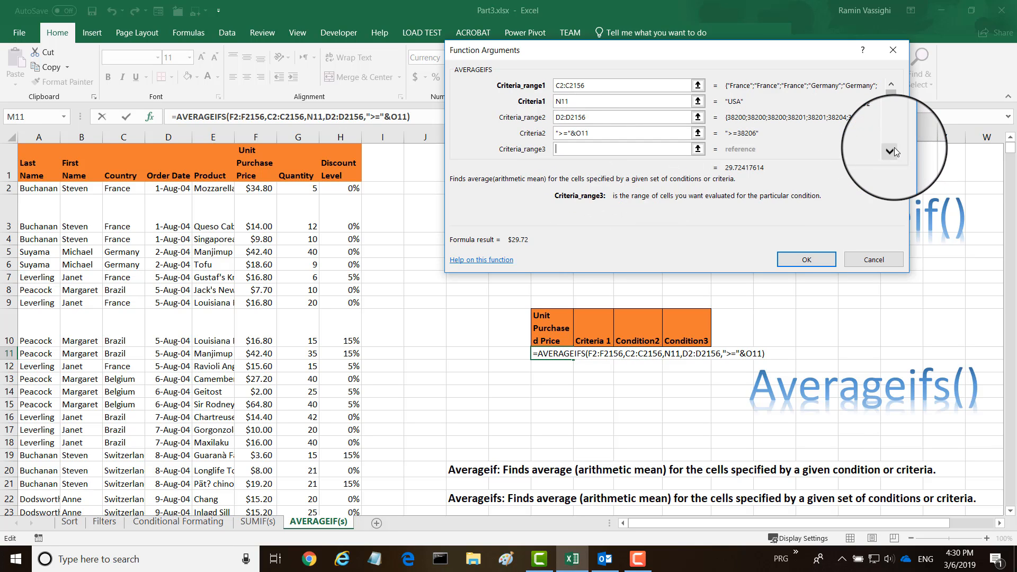
{"action": "left_click", "coordinate": [892, 150]}
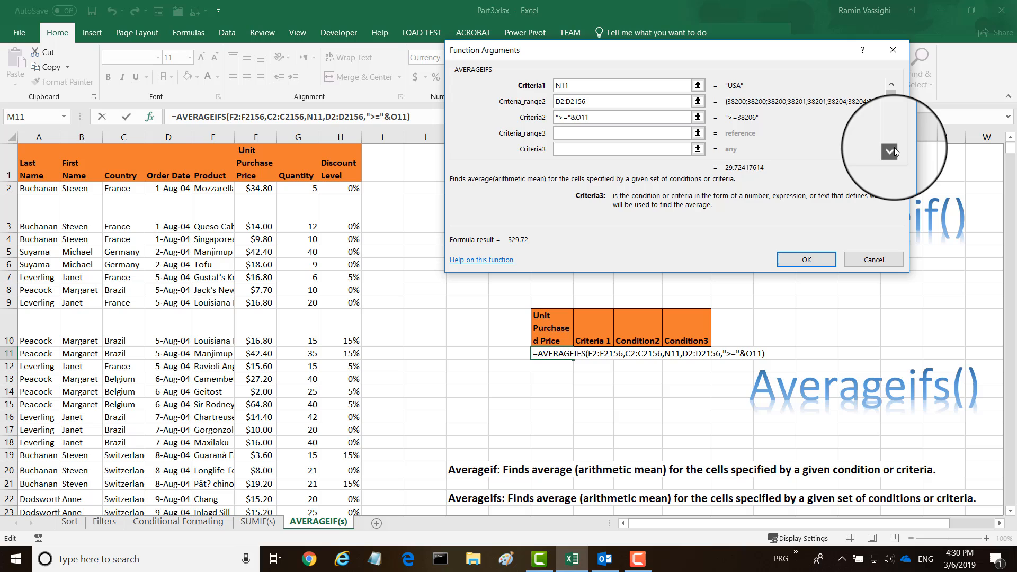
{"action": "left_click", "coordinate": [568, 134]}
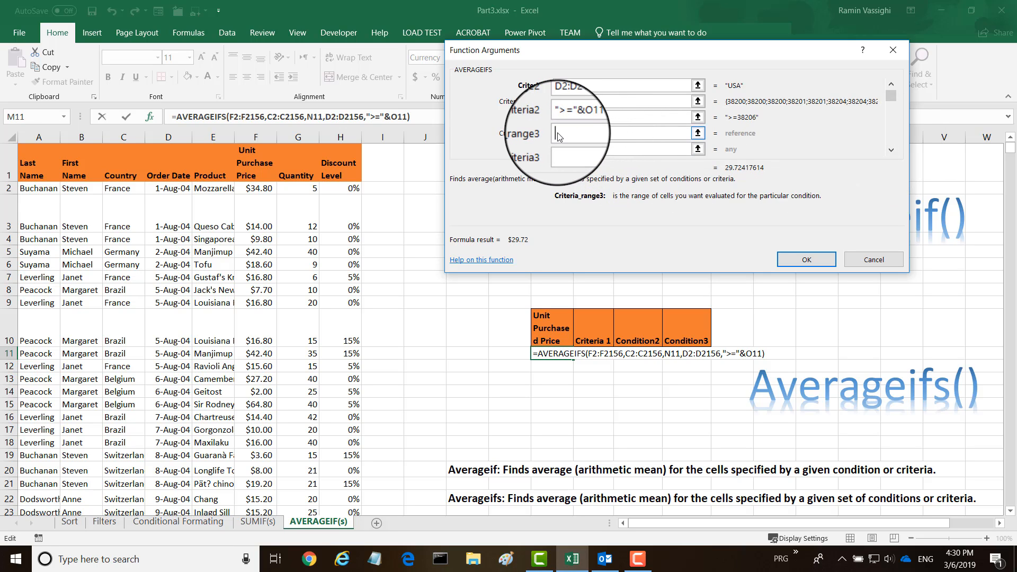
{"action": "left_click", "coordinate": [162, 188]}
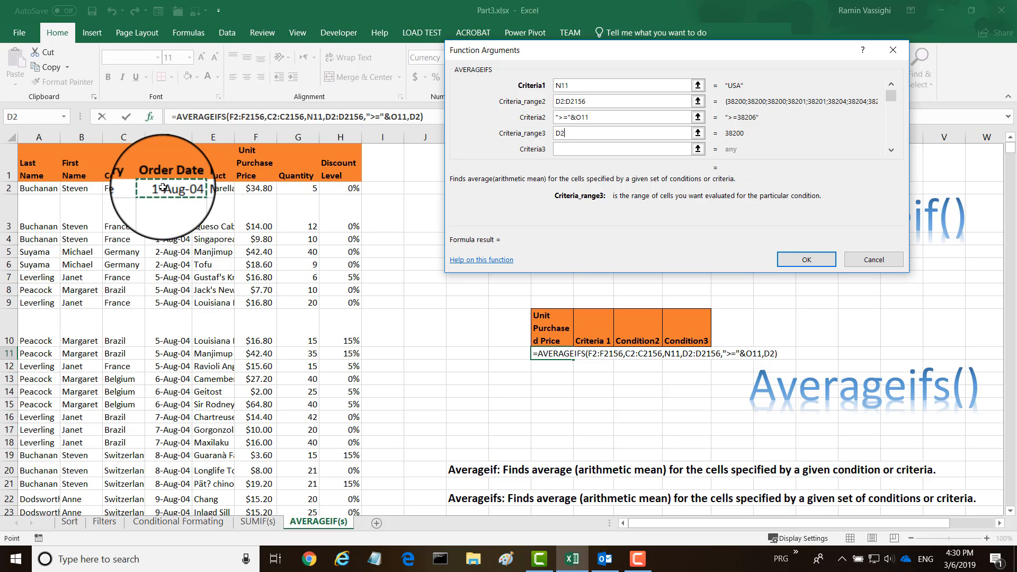
{"action": "key", "text": "F8"}
{"action": "type", "text": "1"}
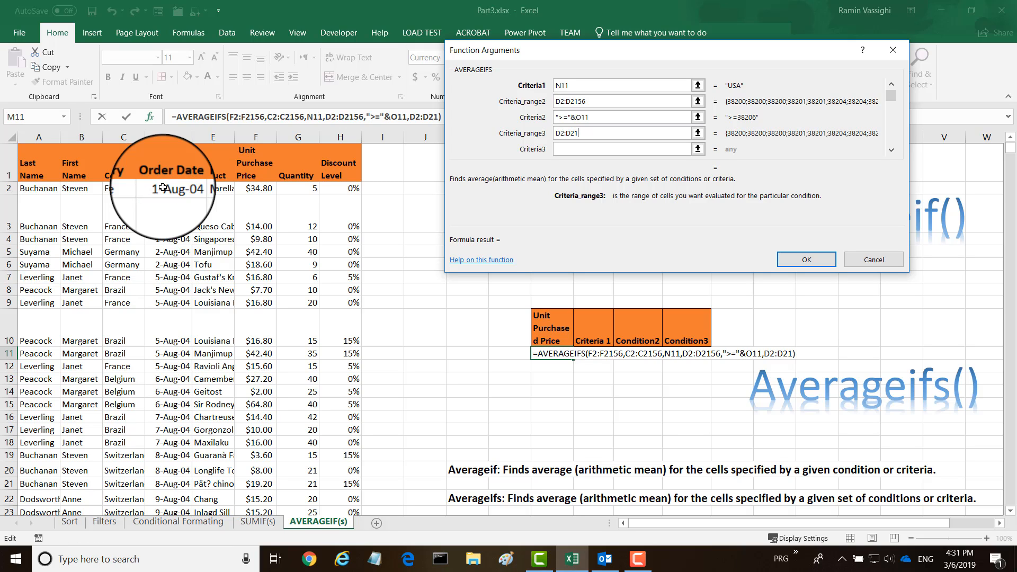
{"action": "type", "text": "56"}
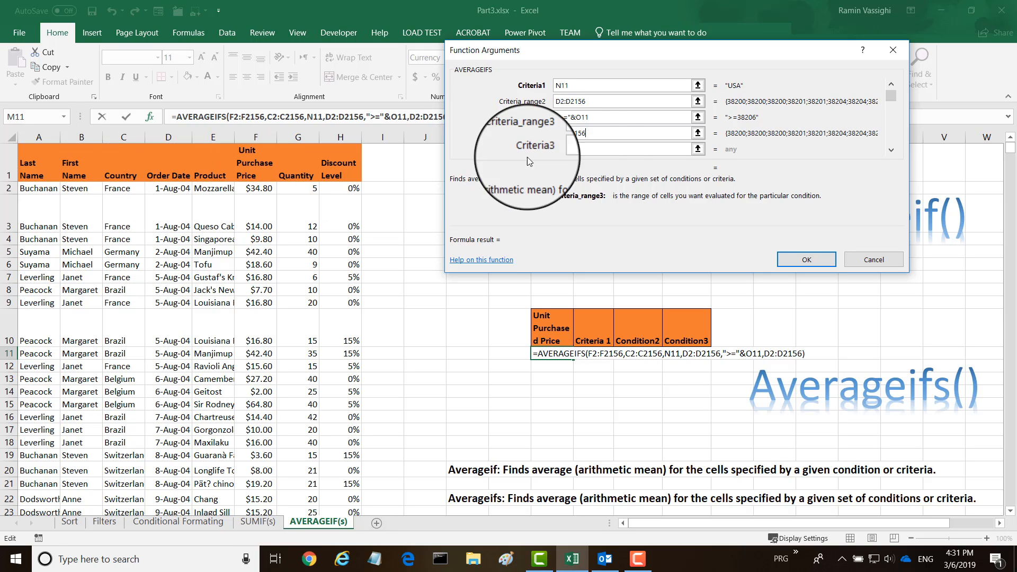
Set the third criteria to "<="&P11, limiting order dates to the Condition3 date, and complete the AVERAGEIFS formula
{"action": "left_click", "coordinate": [570, 150]}
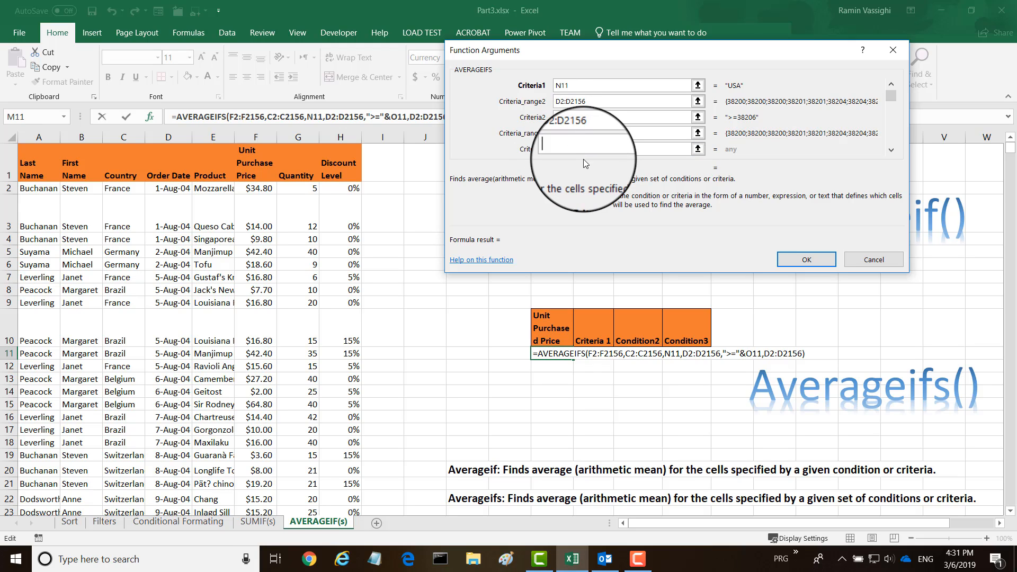
{"action": "type", "text": "\"<=\""}
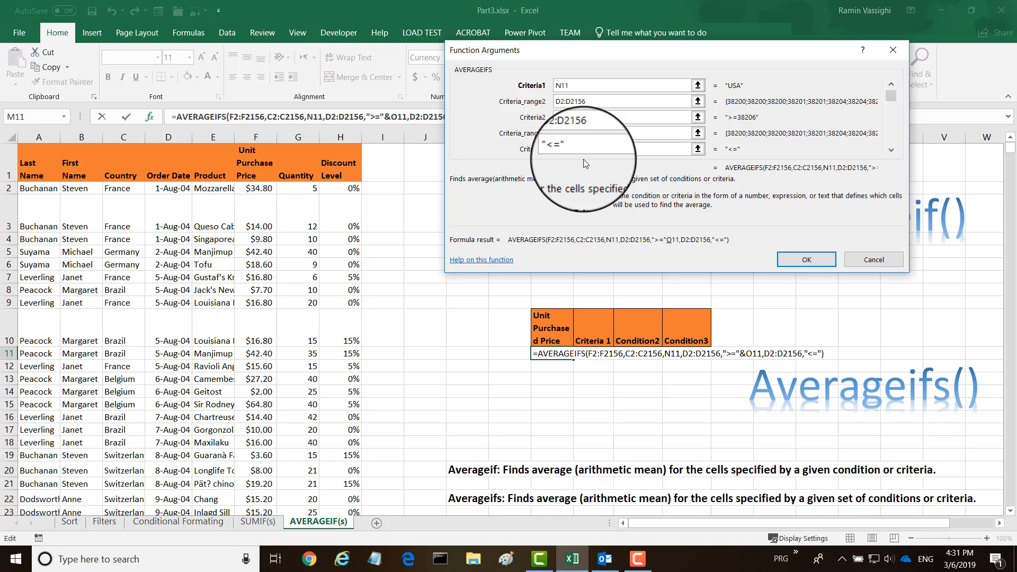
{"action": "type", "text": "&"}
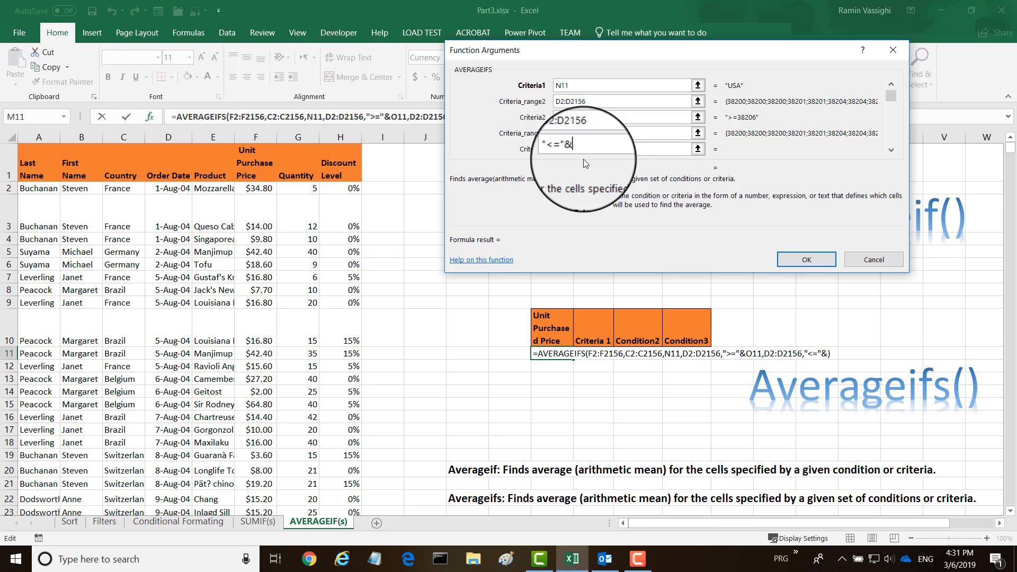
{"action": "left_click", "coordinate": [689, 354]}
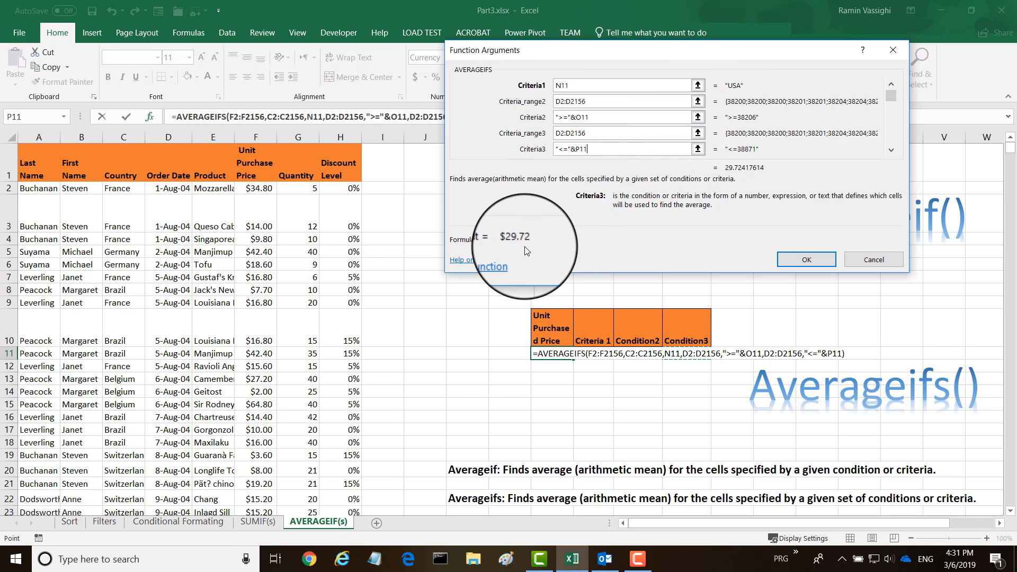
{"action": "left_click", "coordinate": [802, 262]}
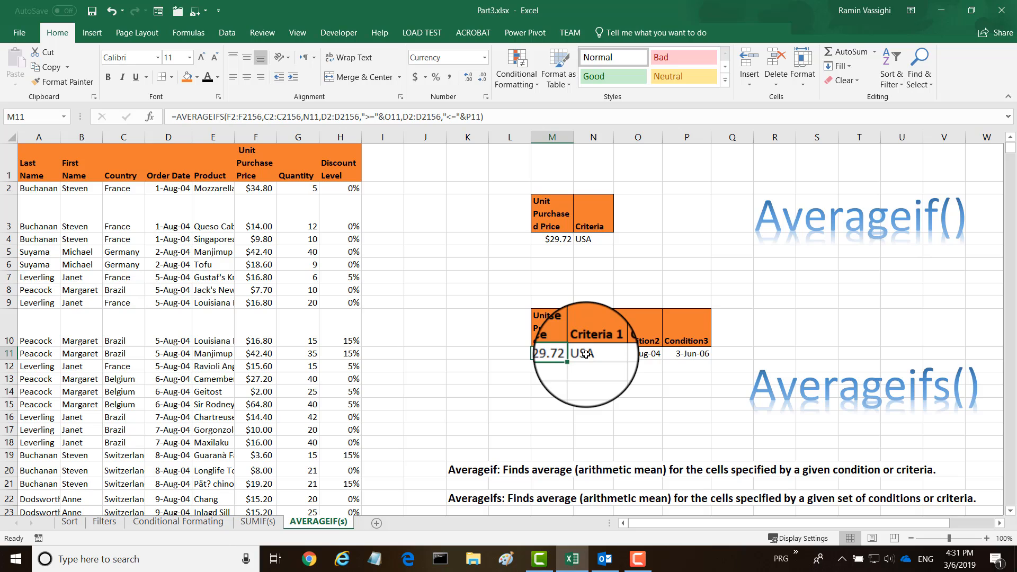
Change the Condition2 start date in cell O11 to 7-Sep-04
{"action": "left_click", "coordinate": [639, 354]}
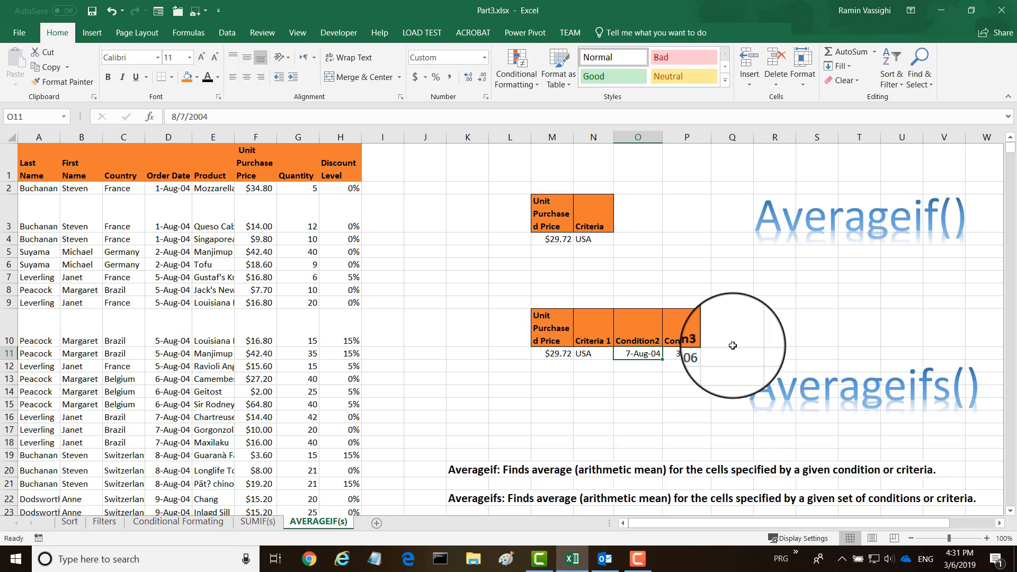
{"action": "type", "text": "7"}
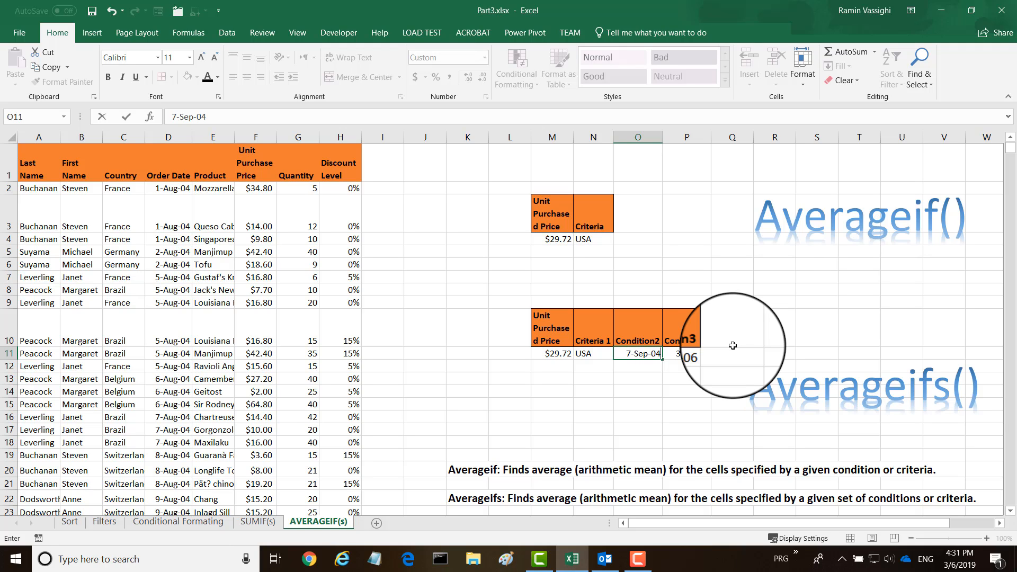
{"action": "key", "text": "Return"}
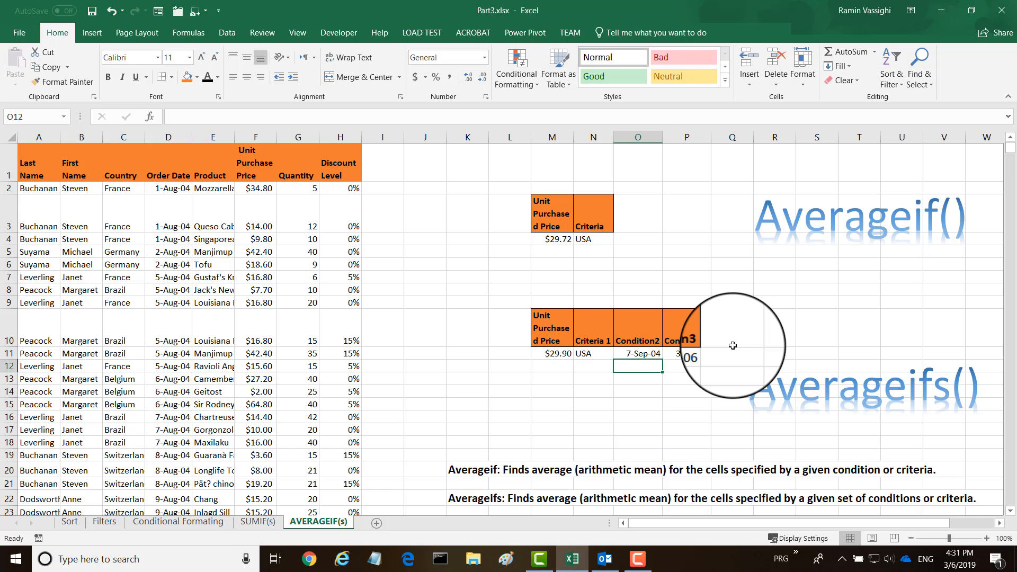